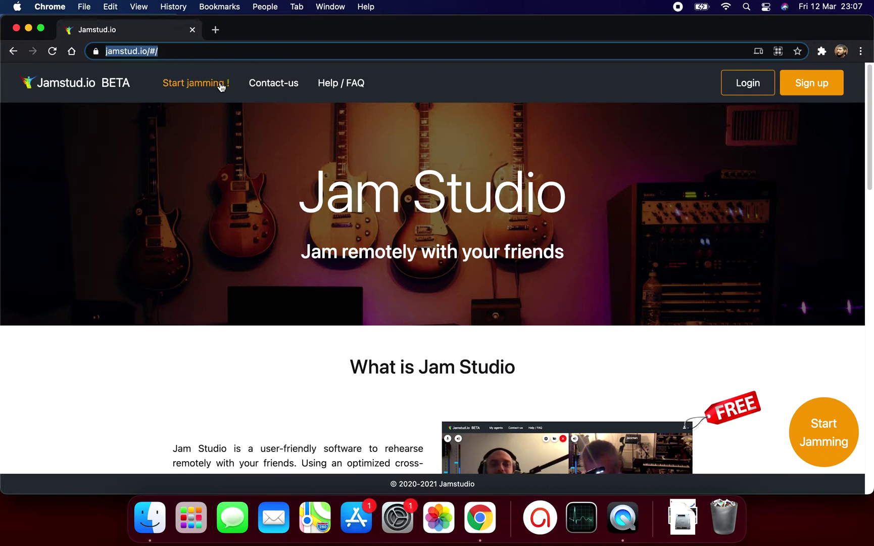
Start jamming and log in to Jamstud.io to reach the Windows/Mac/Linux agent download page
left_click(218, 88)
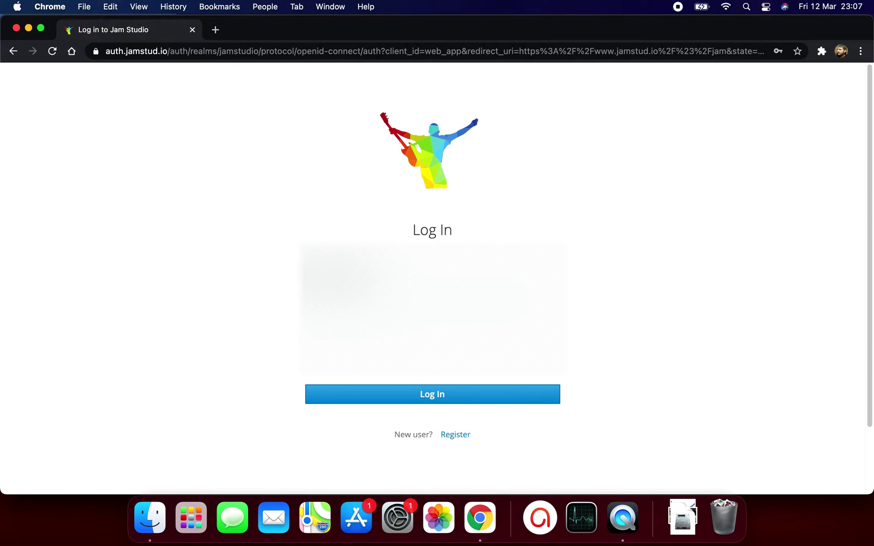
left_click(439, 399)
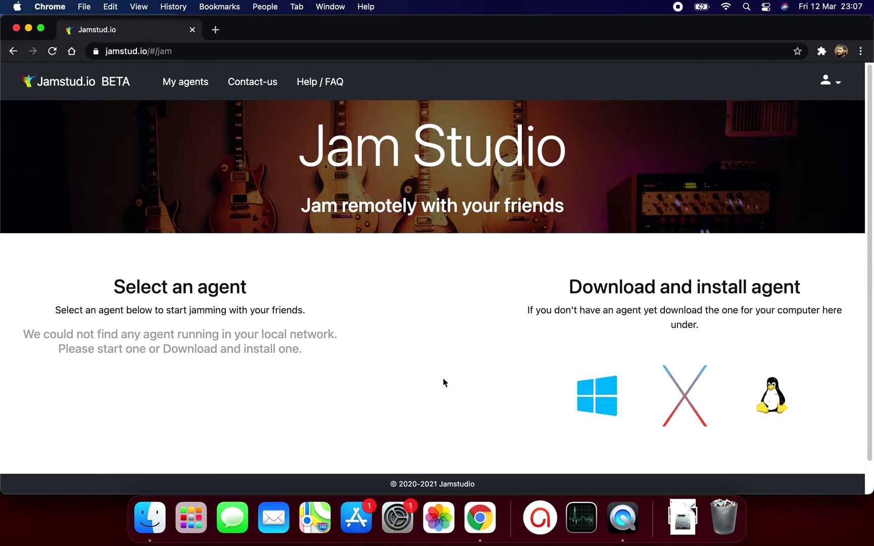
scroll(444, 383, "down", 1)
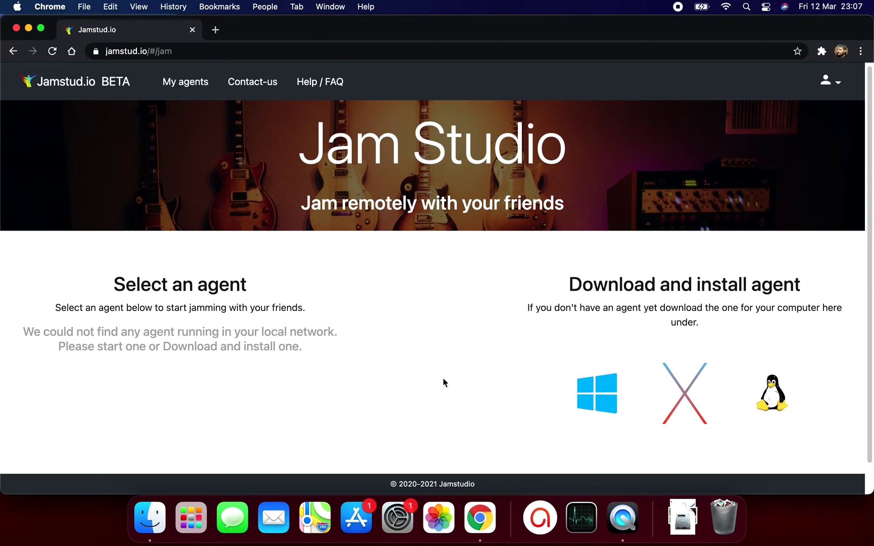
scroll(444, 383, "up", 1)
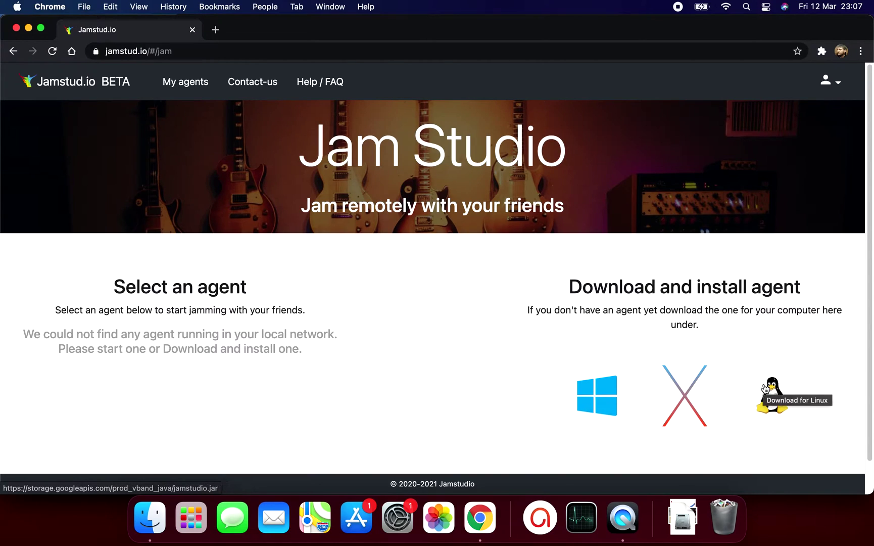
Download and open JamStudio.dmg, copy JamStudio into Applications, then eject the disk image
left_click(683, 396)
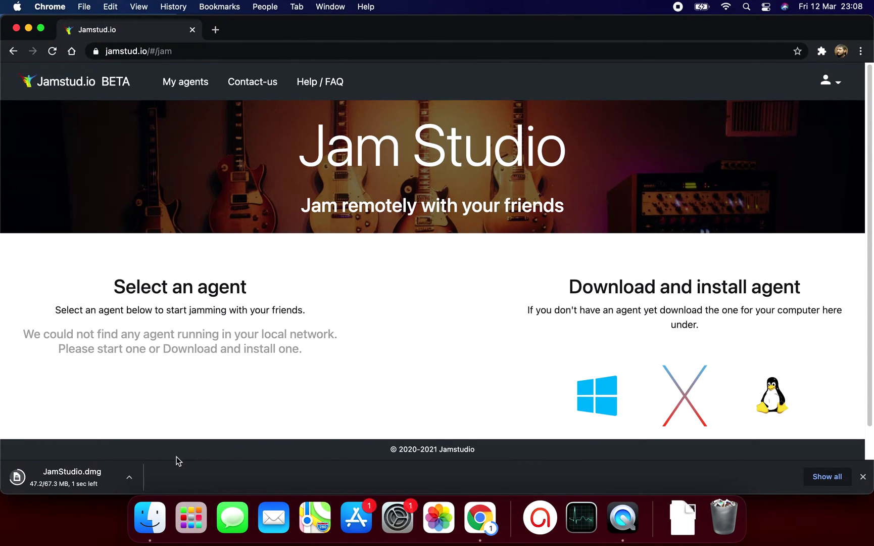
left_click(78, 482)
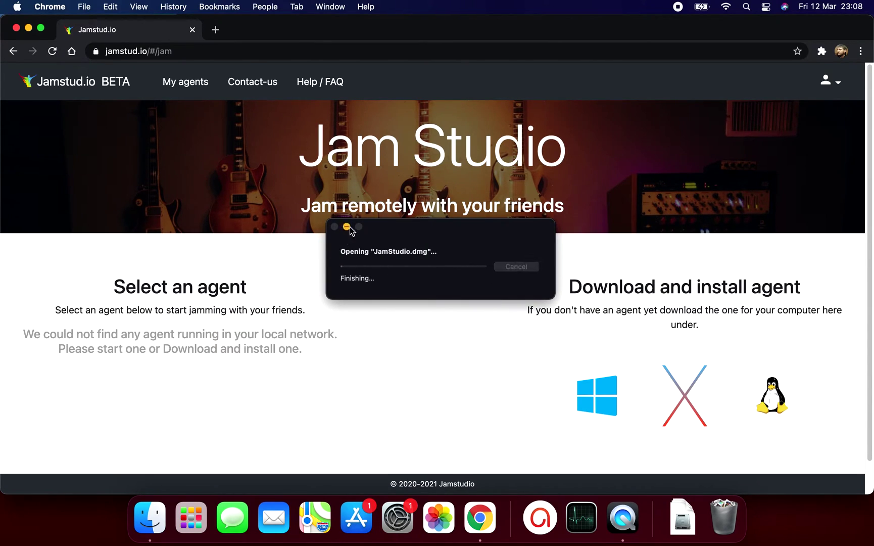
left_click_drag(316, 150, 480, 160)
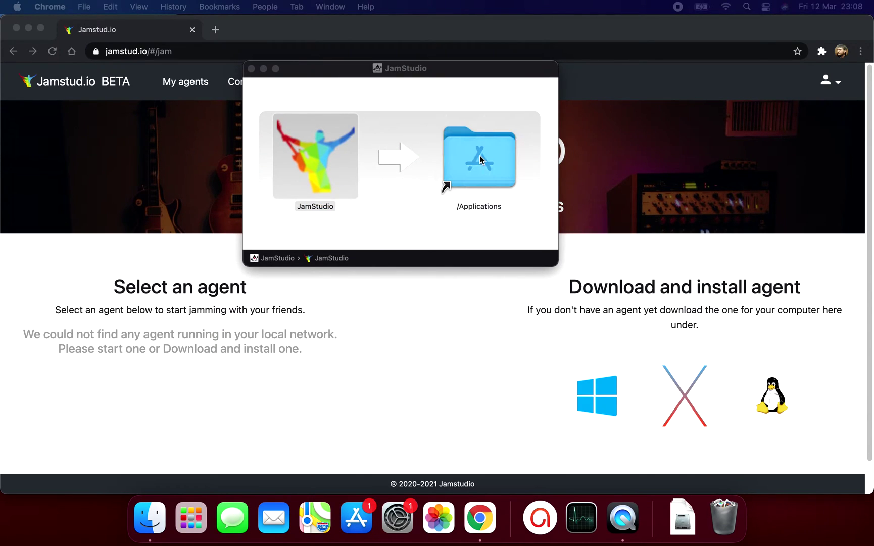
right_click(412, 97)
left_click(422, 104)
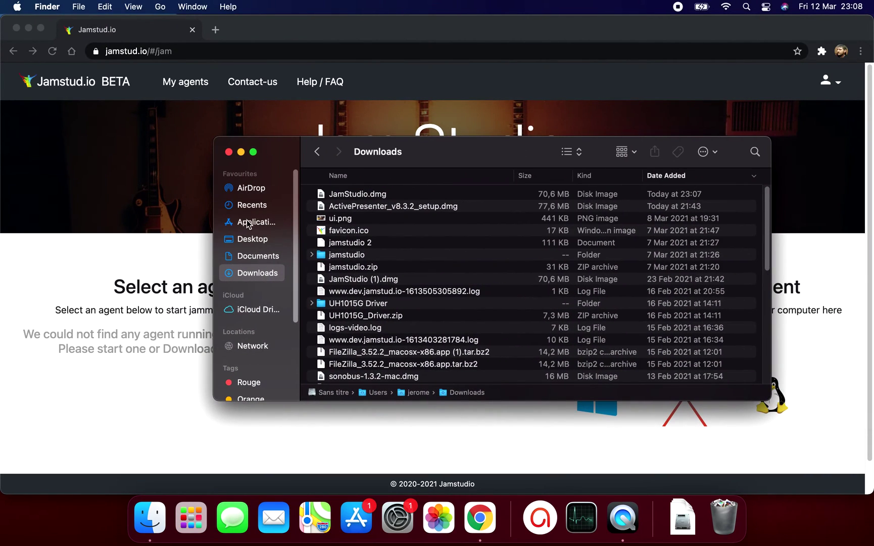
Launch JamStudio from Finder's Applications folder and allow the downloaded app to open
left_click(249, 223)
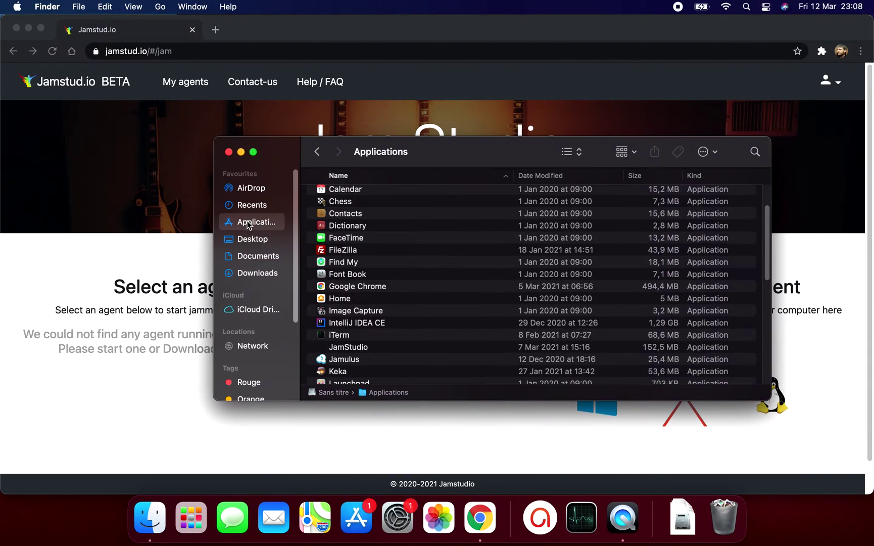
left_click(346, 352)
double_click(346, 352)
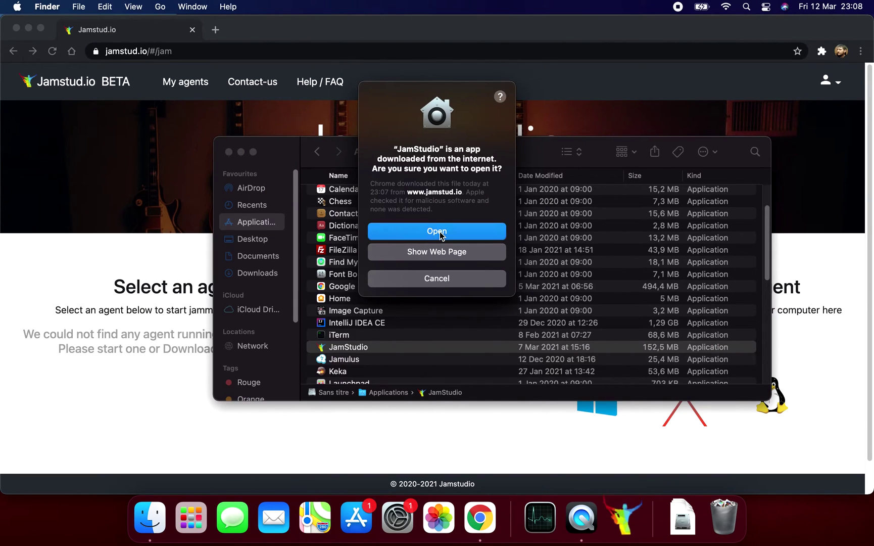
left_click(438, 231)
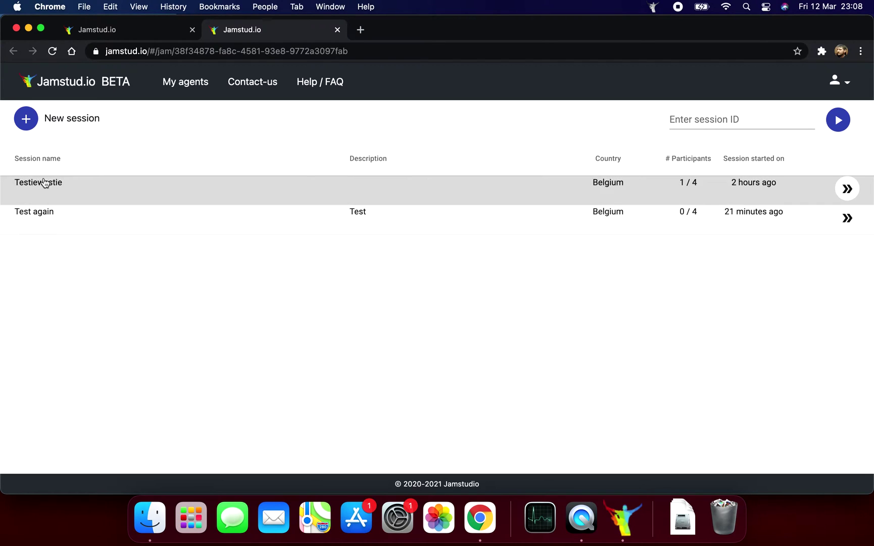
Fill in a new session named 'Test session', country Belgium, description 'Let's rock'
left_click(26, 119)
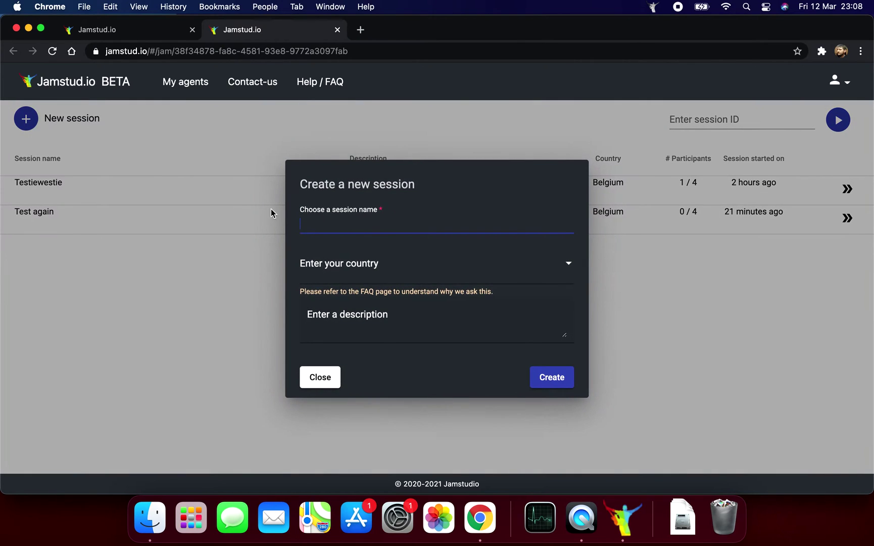
left_click(324, 223)
type("Test ")
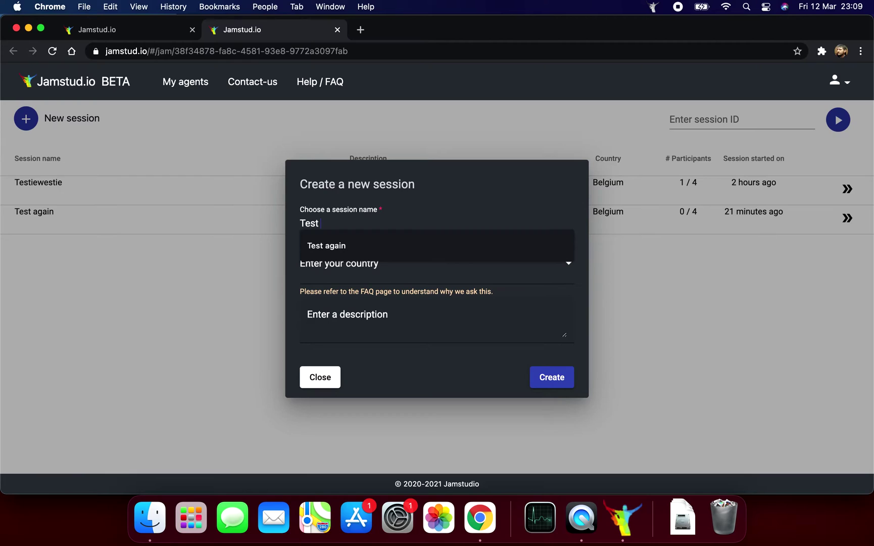
type("session")
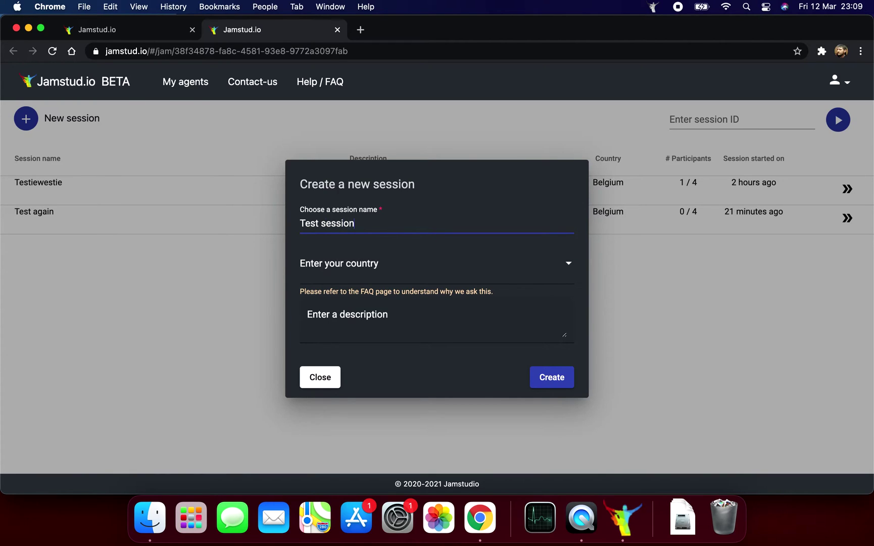
left_click(326, 270)
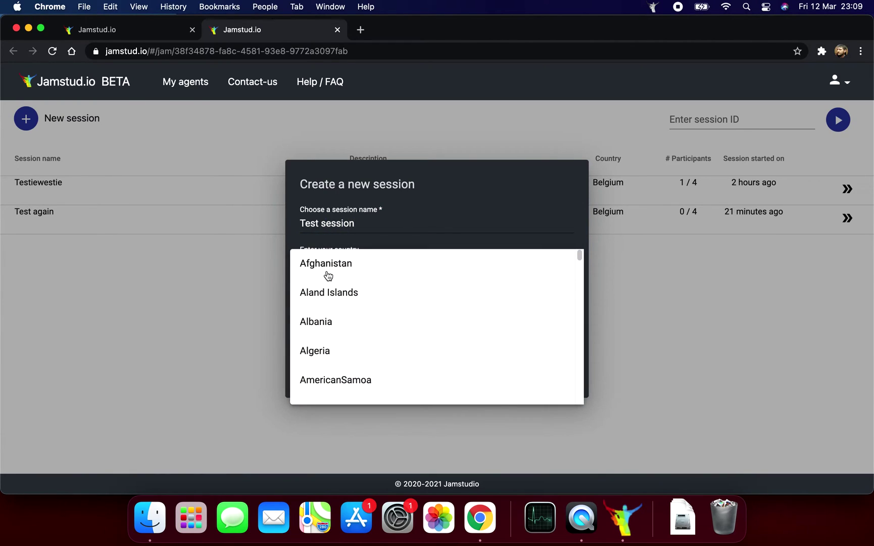
scroll(328, 276, "down", 6)
scroll(344, 328, "down", 3)
scroll(343, 332, "down", 3)
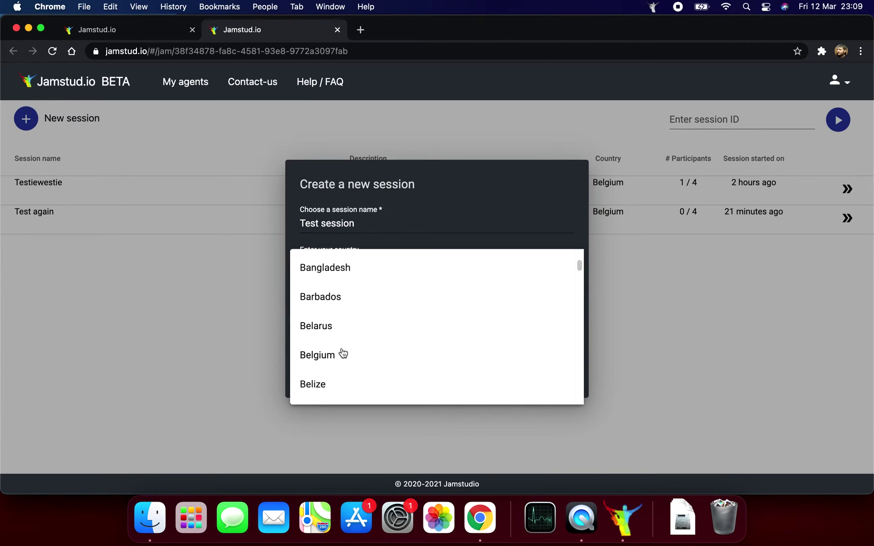
left_click(342, 354)
left_click(361, 321)
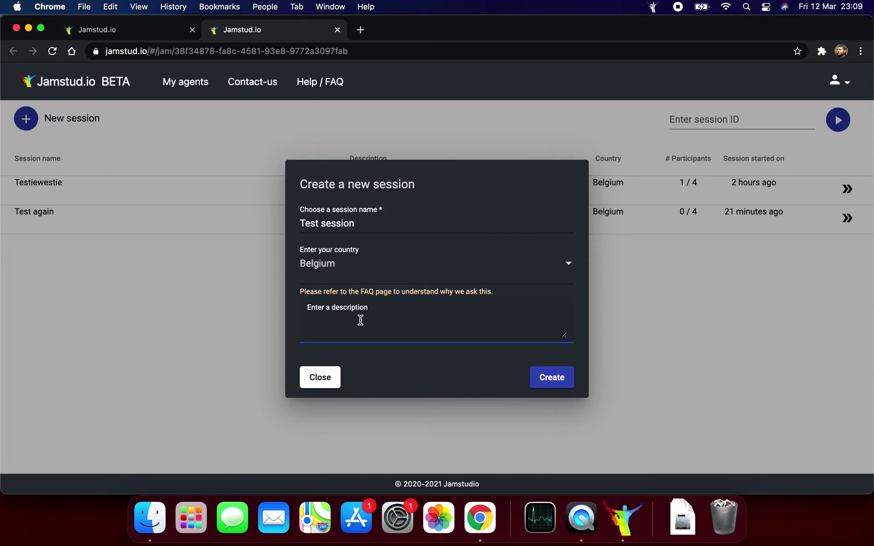
type("Let's rock")
Create the session and select the Rubix22 sound card with Input 1 and Input 2 enabled
left_click(534, 376)
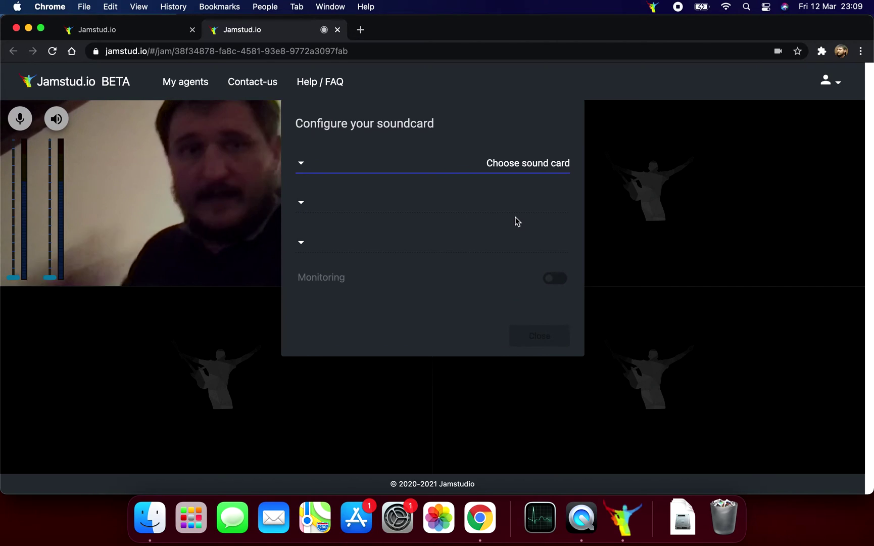
left_click(507, 165)
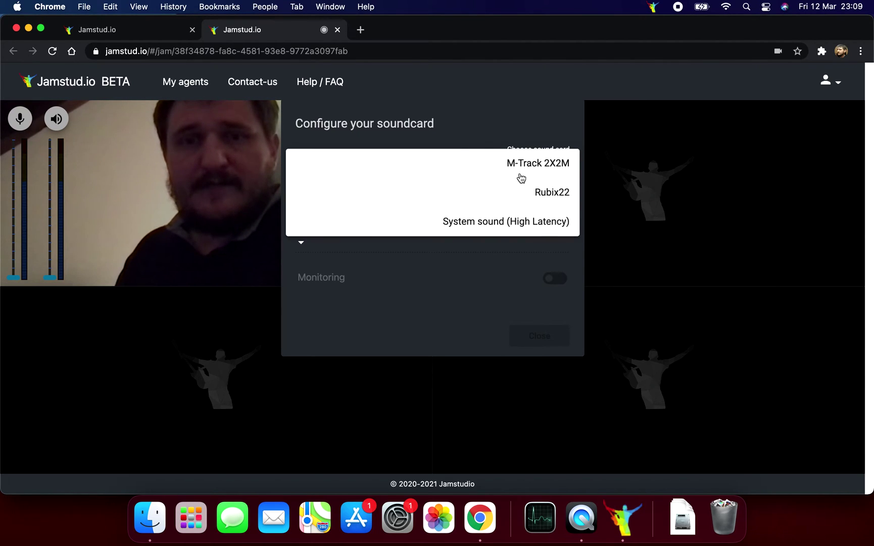
left_click(526, 192)
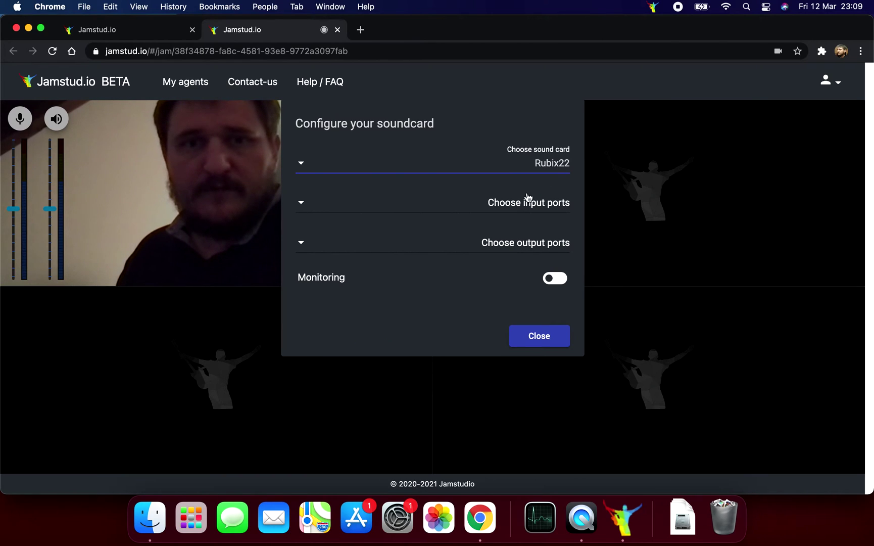
left_click(526, 203)
left_click(537, 205)
left_click(528, 230)
left_click(495, 288)
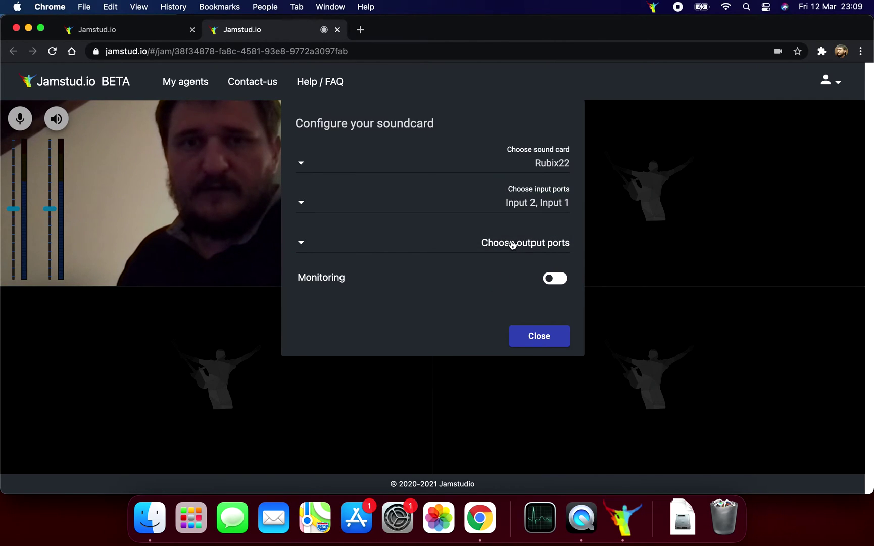
Enable Output 1 and Output 2 as the Rubix22 output ports
left_click(512, 245)
left_click(517, 247)
left_click(508, 272)
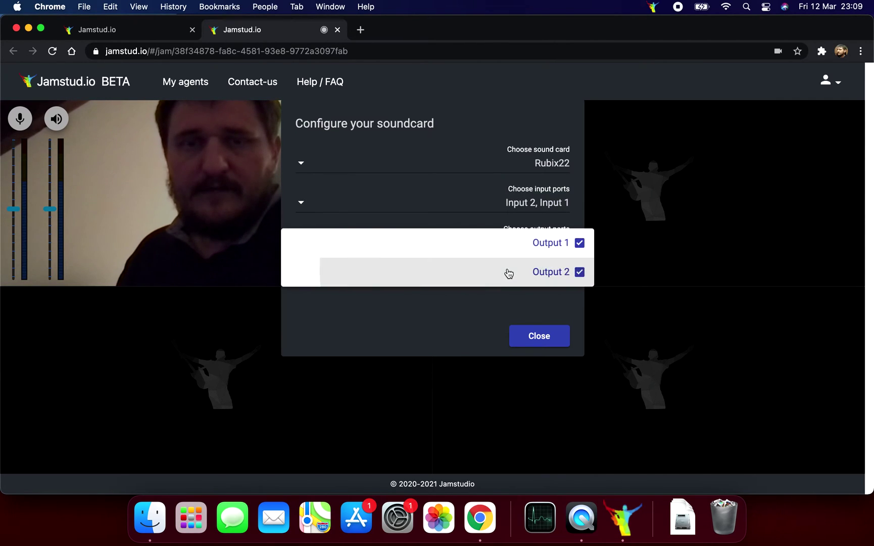
left_click(489, 299)
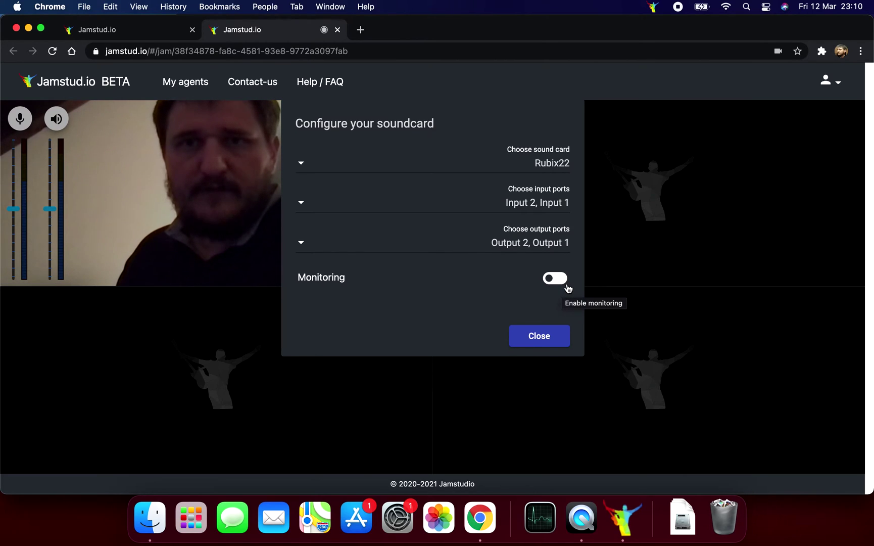
Close the Configure your soundcard dialog to return to the jam room with the camera tile
left_click(545, 334)
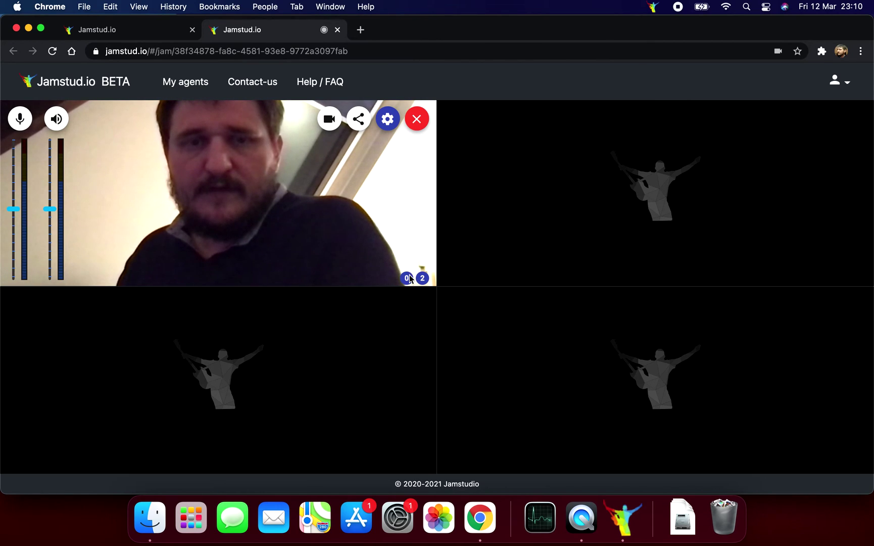
mouse_move(409, 279)
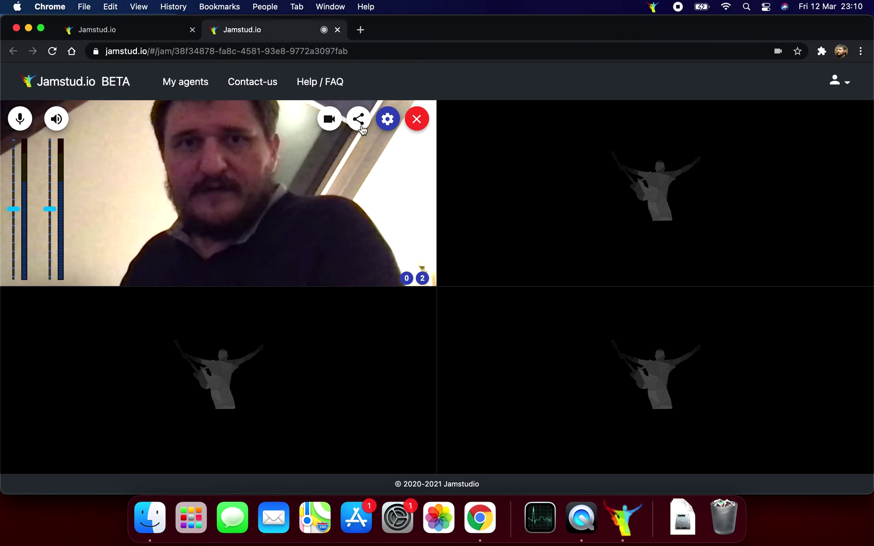
Reopen the sound card settings, keep Rubix22 selected, and close the dialog
left_click(388, 120)
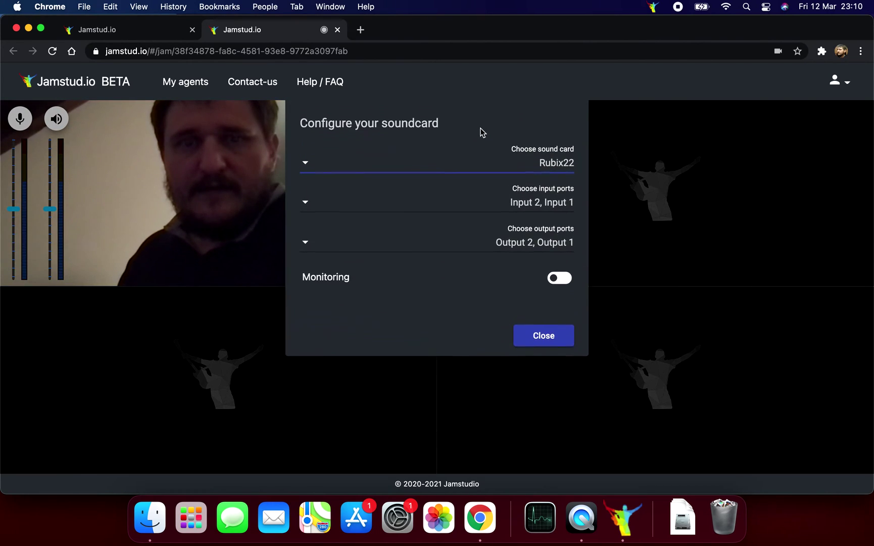
left_click(529, 168)
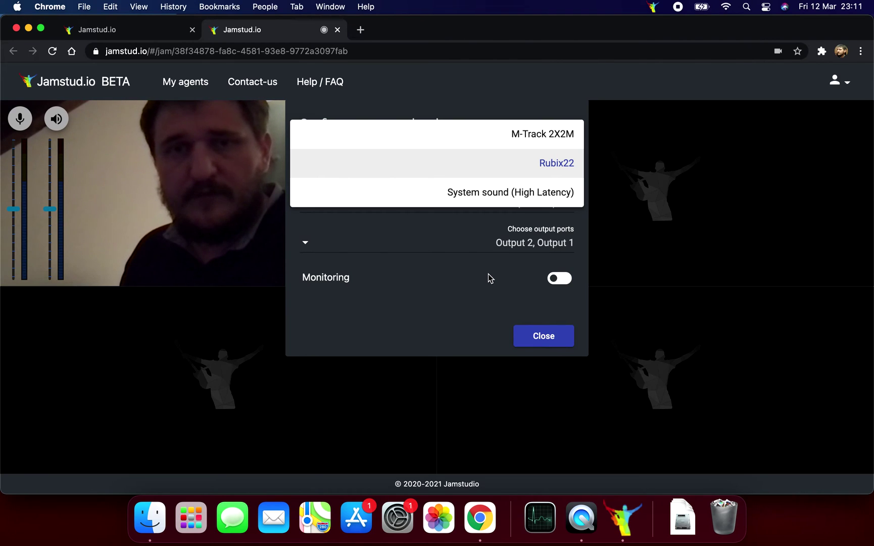
left_click(488, 277)
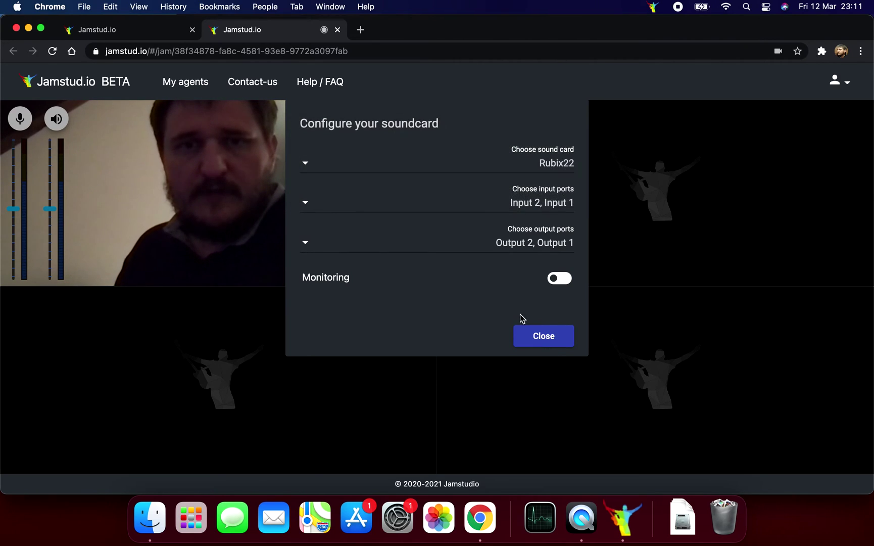
left_click(537, 335)
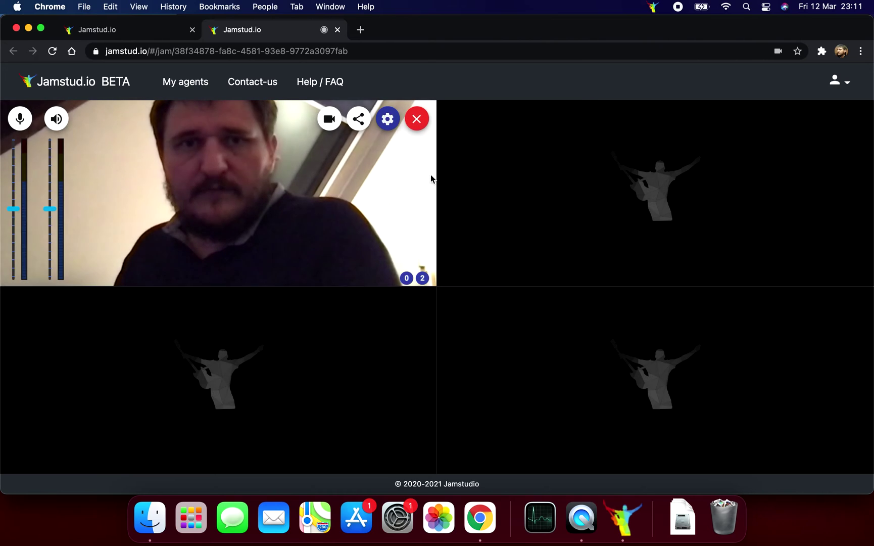
Leave the jam session and exit the Jam agent from its menu-bar icon
left_click(416, 122)
left_click(654, 7)
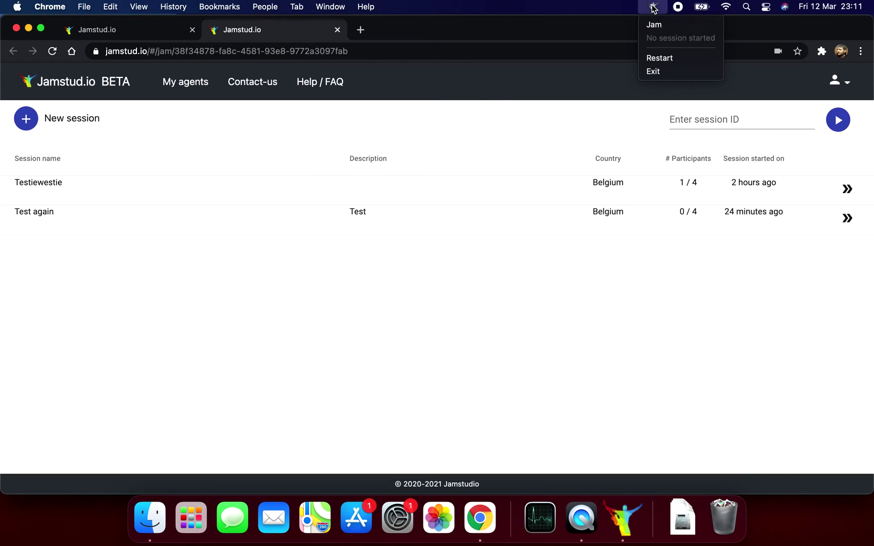
left_click(652, 74)
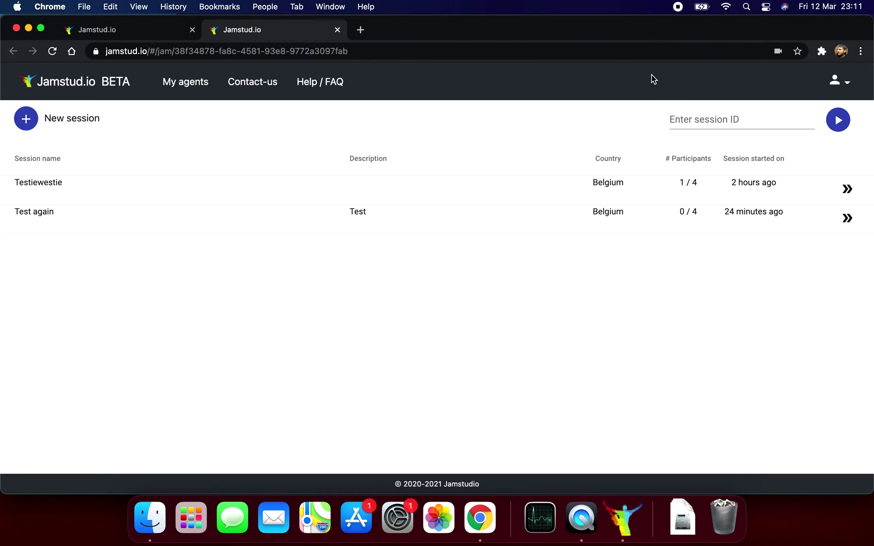
Launch Audio MIDI Setup through a Spotlight search for 'midi'
left_click(747, 7)
type("midi")
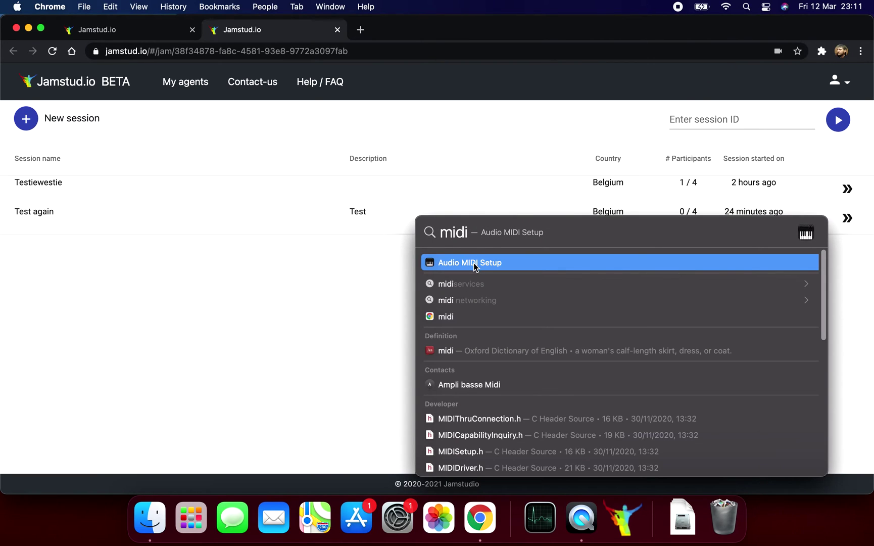
left_click(474, 262)
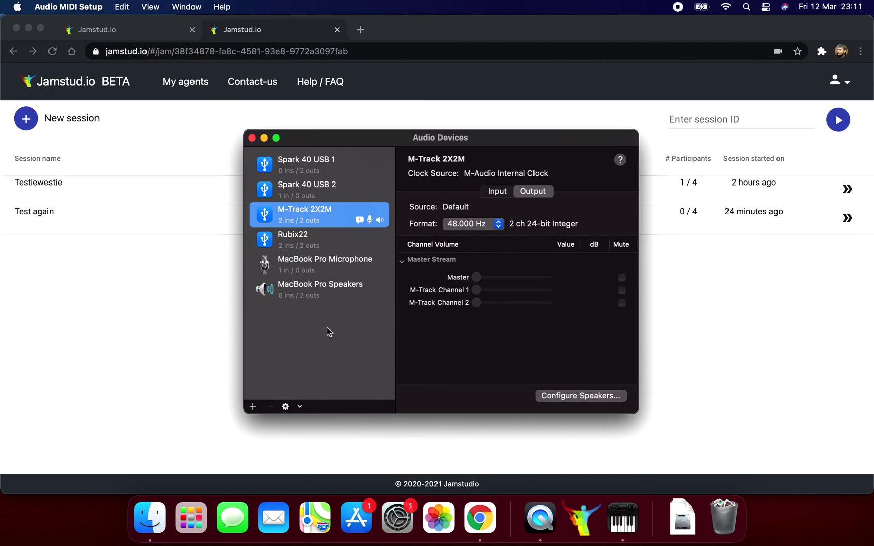
Create an aggregate device 'Aggregate Spark' from both Spark 40 USB devices, drift correction on the second
left_click(253, 406)
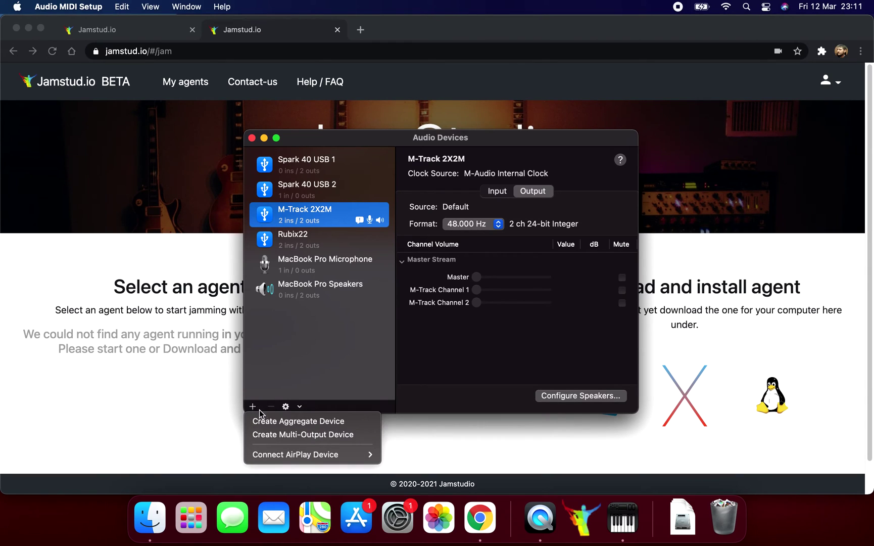
left_click(271, 422)
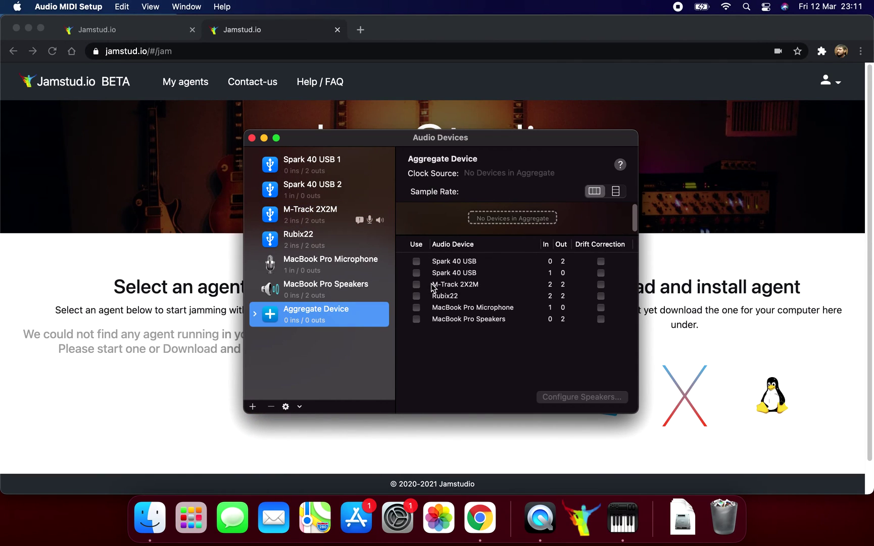
left_click(417, 262)
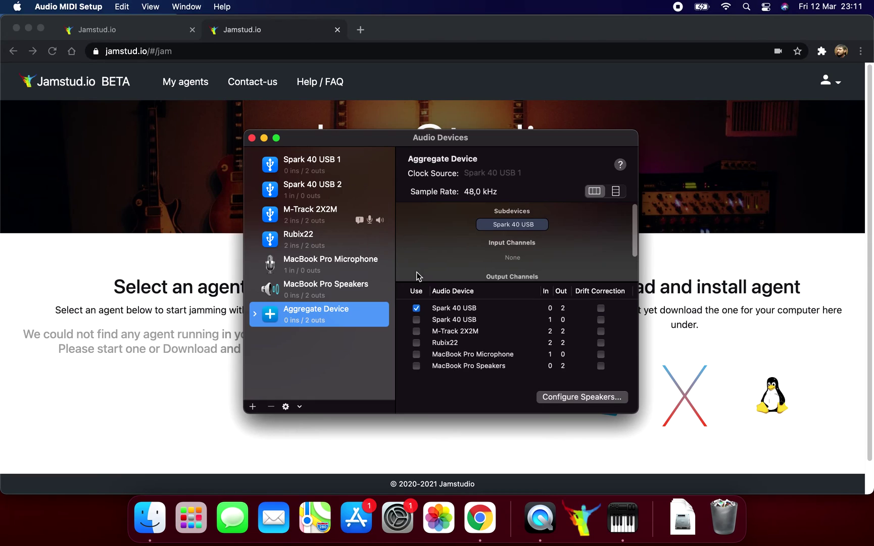
left_click(416, 320)
left_click(601, 319)
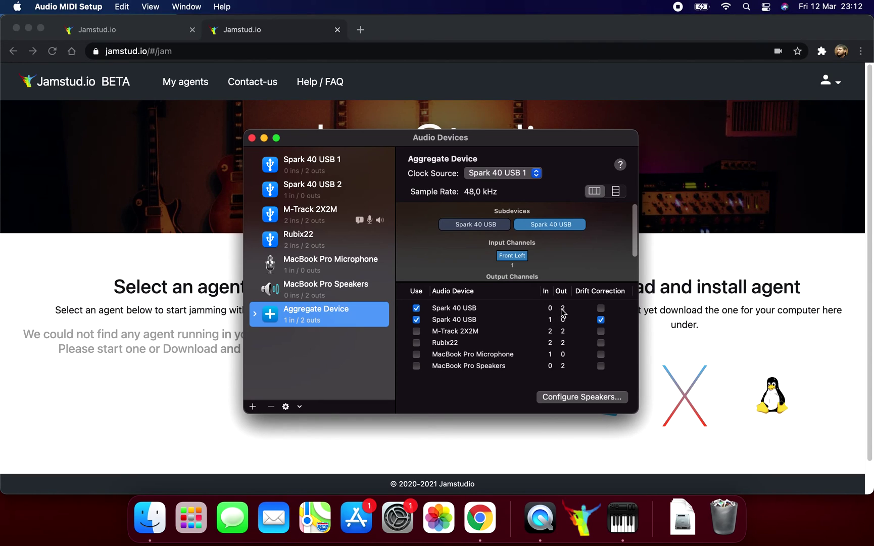
left_click(325, 310)
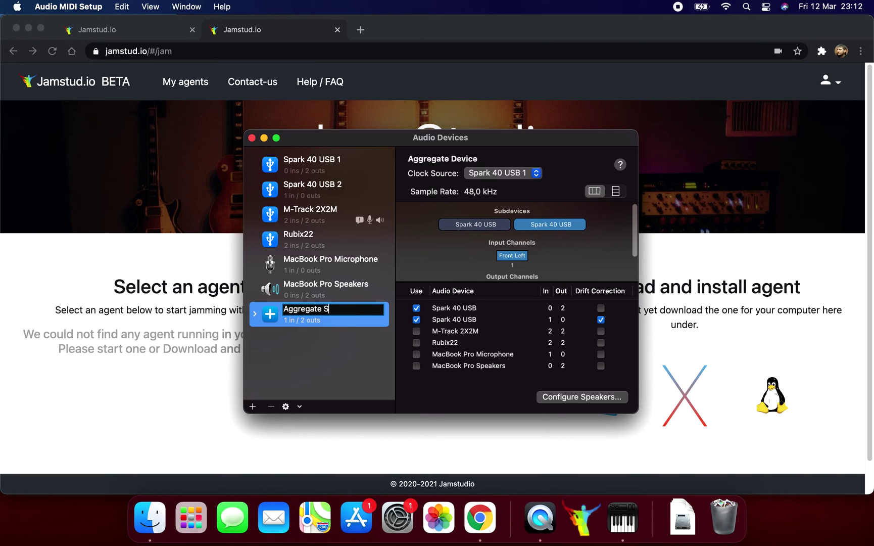
key("Return")
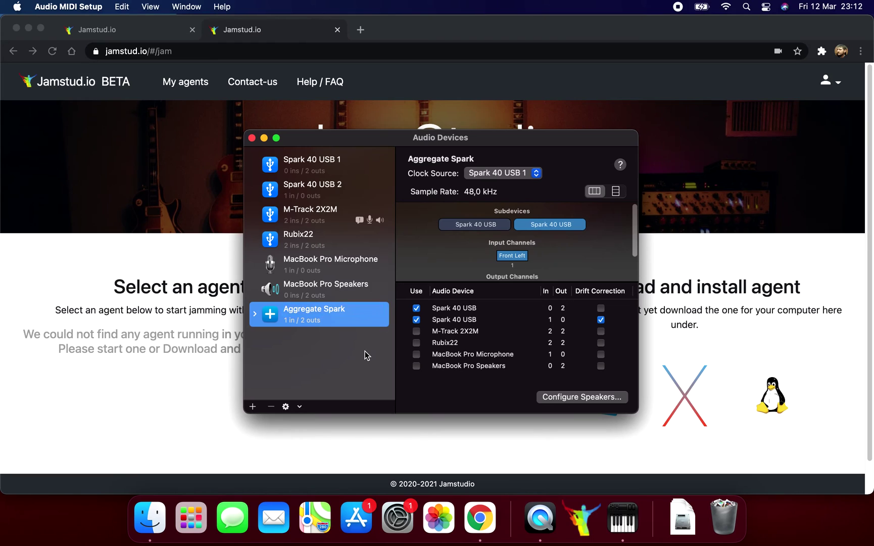
left_click(101, 6)
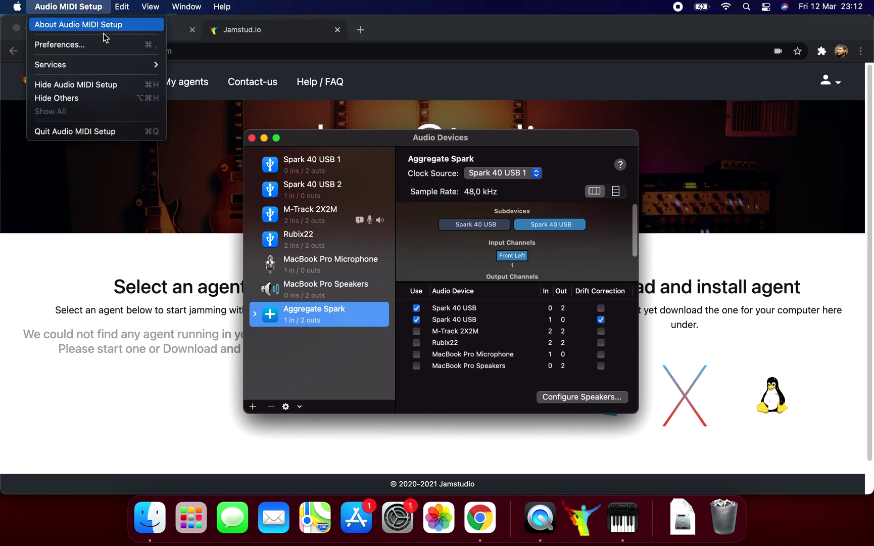
Quit Audio MIDI Setup, relaunch JamStudio from Finder, and close the two extra Jamstud.io tabs
left_click(116, 132)
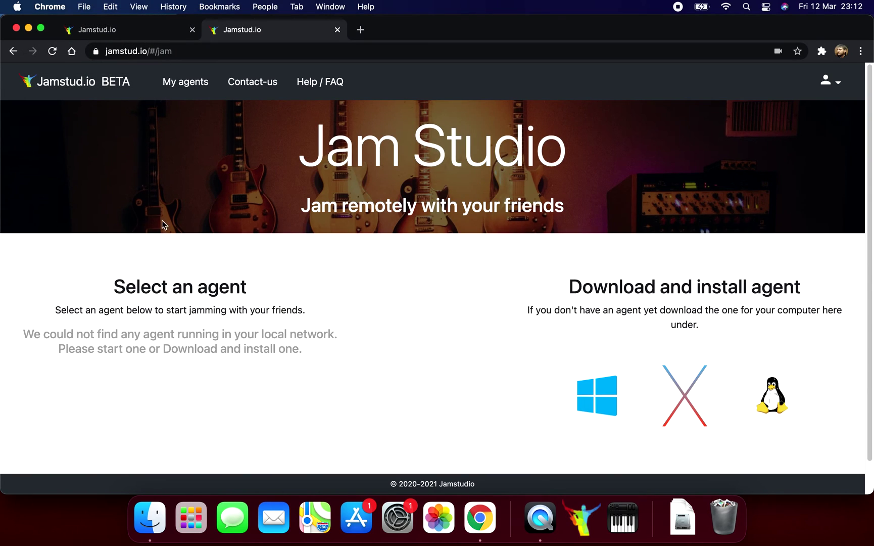
left_click(140, 529)
double_click(347, 350)
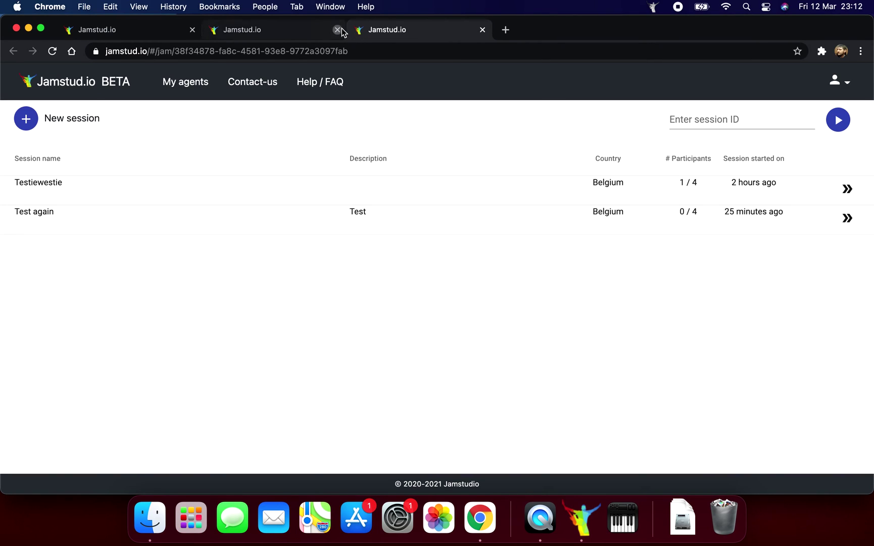
left_click(338, 30)
left_click(192, 30)
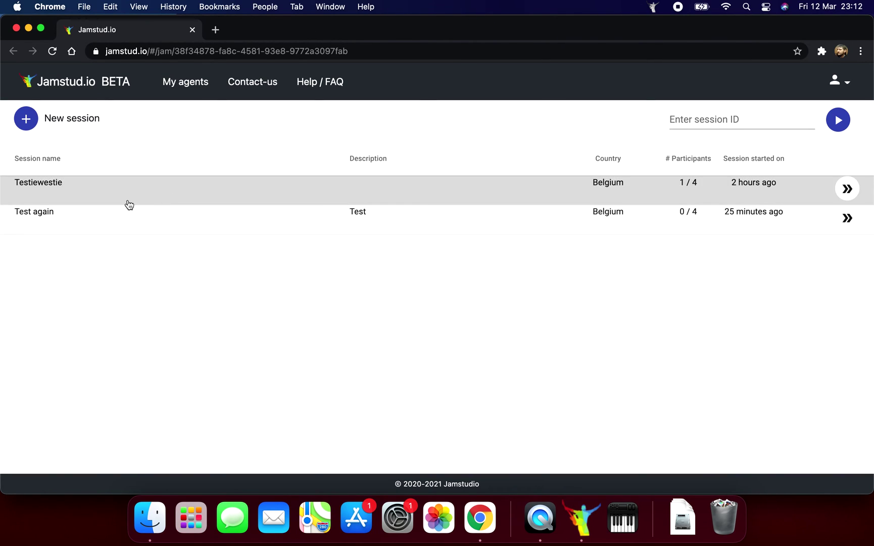
Create the session 'Test Sparky' with country Belgium and description 'Let's Spark'
left_click(55, 123)
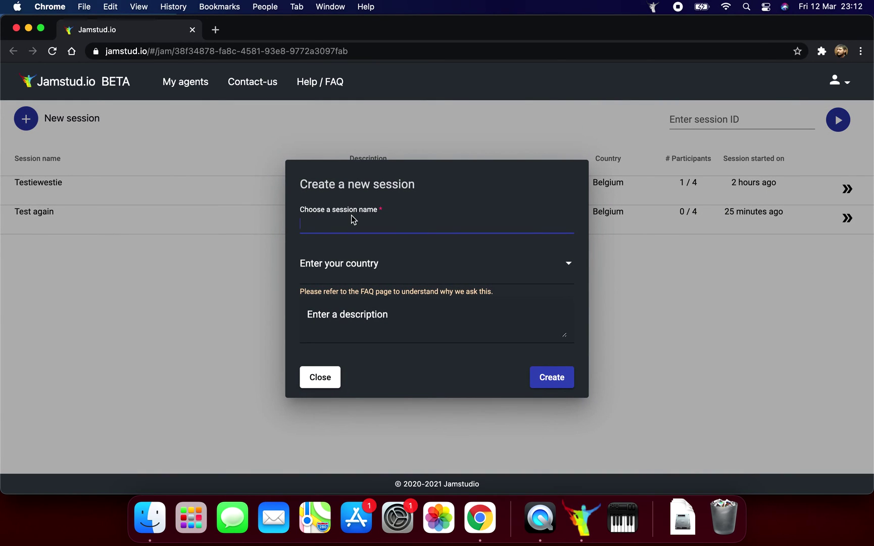
type("Test S")
left_click(361, 278)
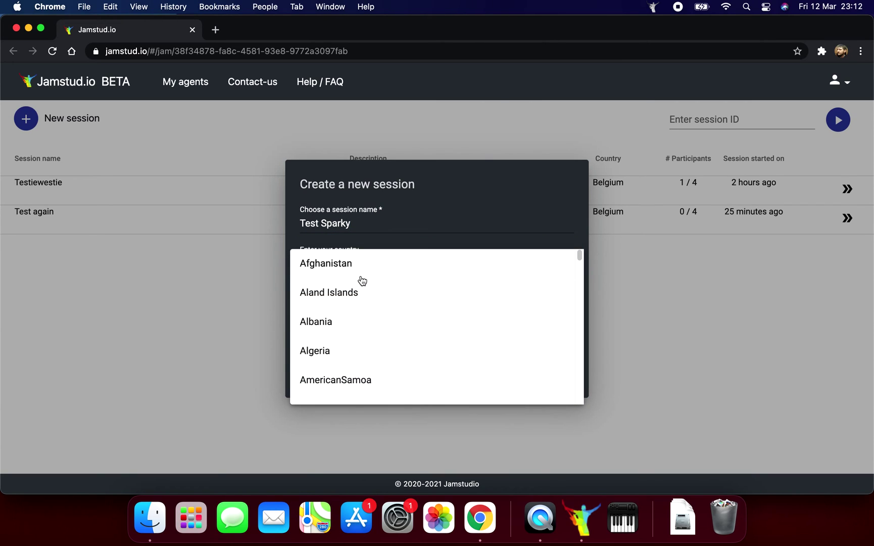
scroll(362, 281, "down", 5)
scroll(362, 281, "down", 5)
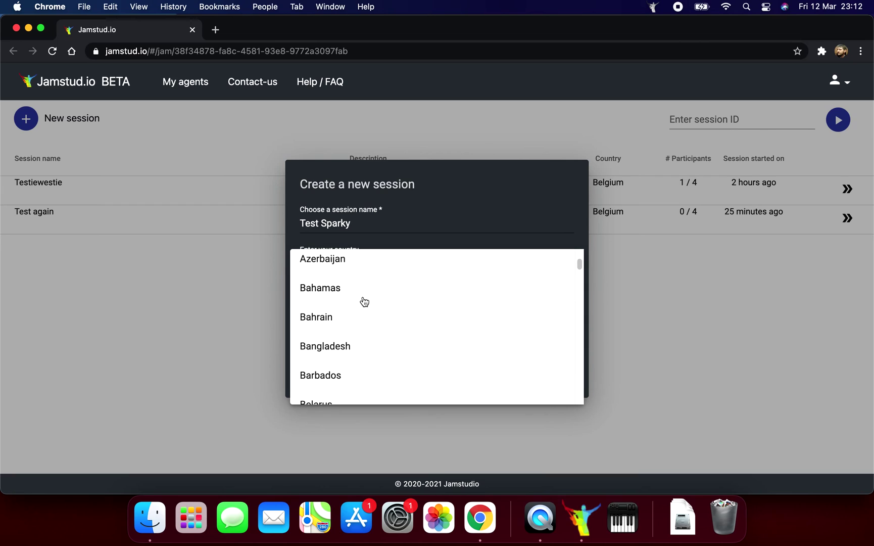
left_click(339, 382)
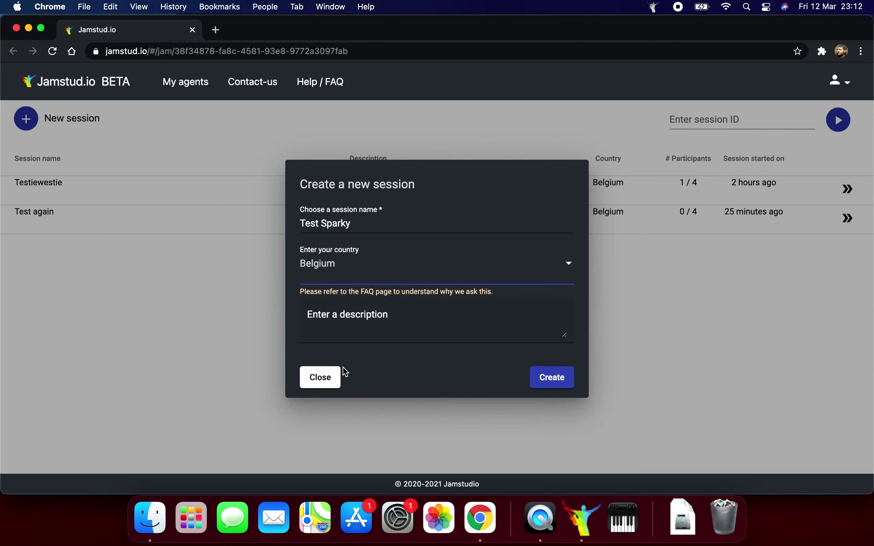
left_click(365, 334)
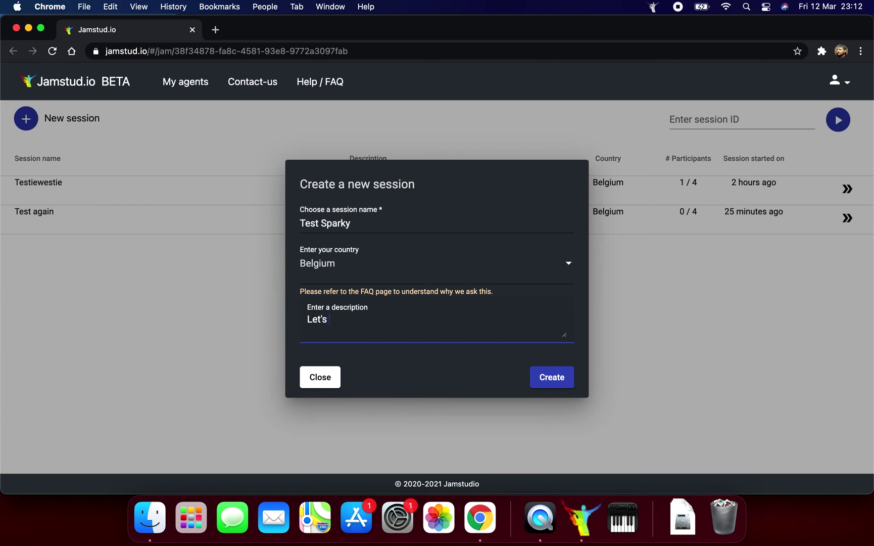
left_click(539, 379)
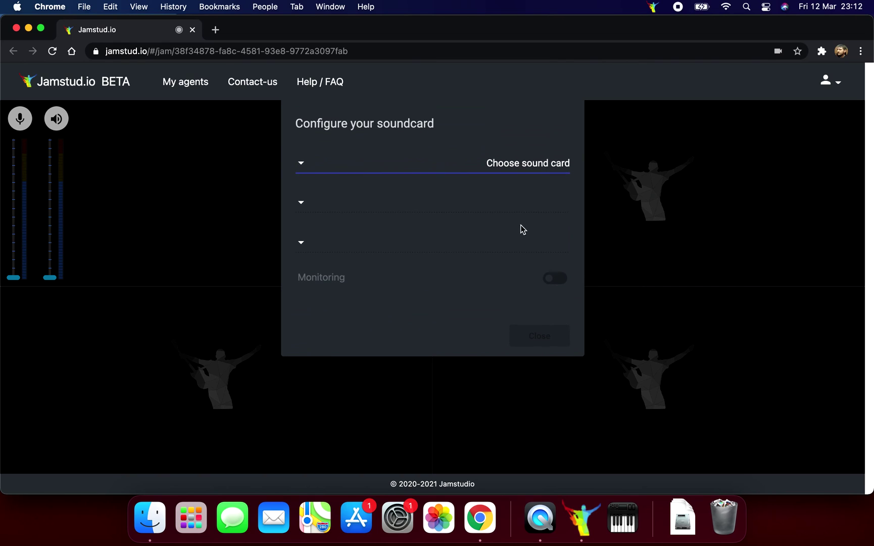
Select Aggregate Spark as the jam's sound card and enable Input 1
left_click(514, 171)
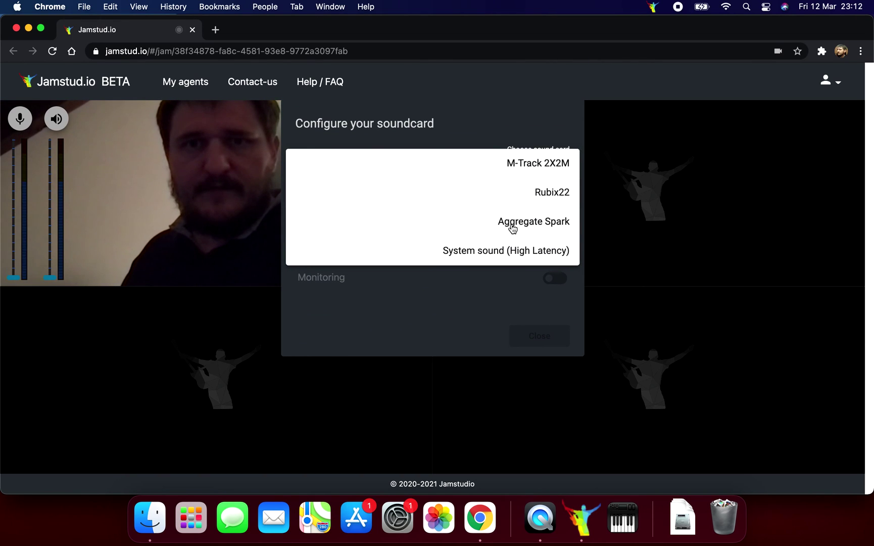
left_click(542, 229)
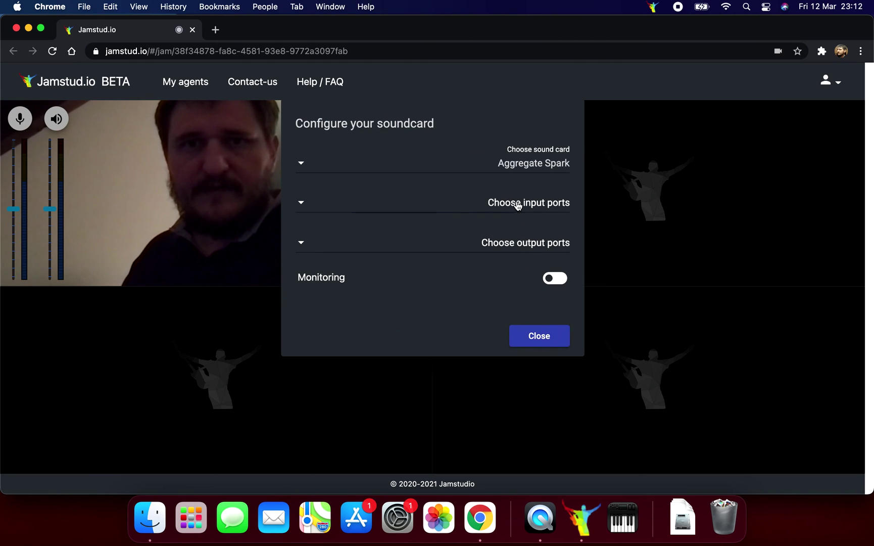
left_click(521, 202)
left_click(539, 207)
left_click(484, 271)
Enable Output 1 and Output 2, then close the soundcard settings
left_click(489, 244)
left_click(493, 237)
left_click(503, 265)
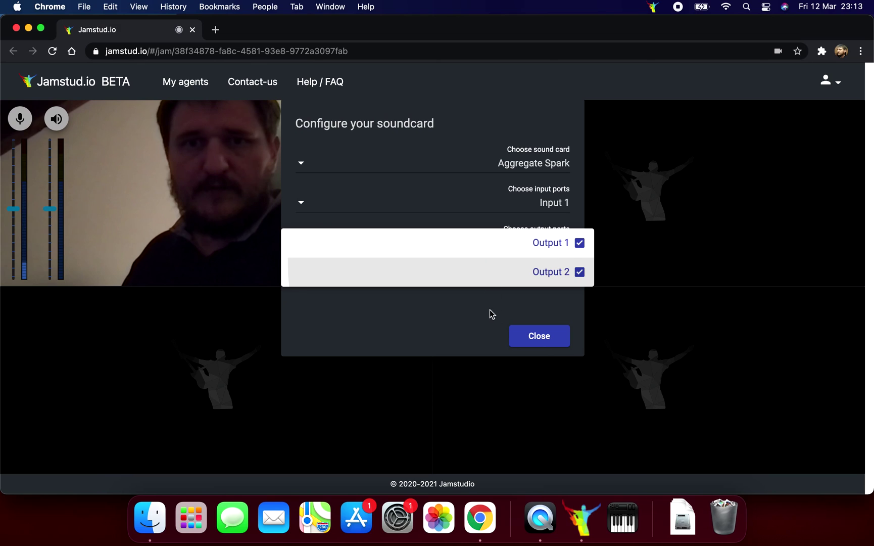
left_click(489, 322)
left_click(530, 335)
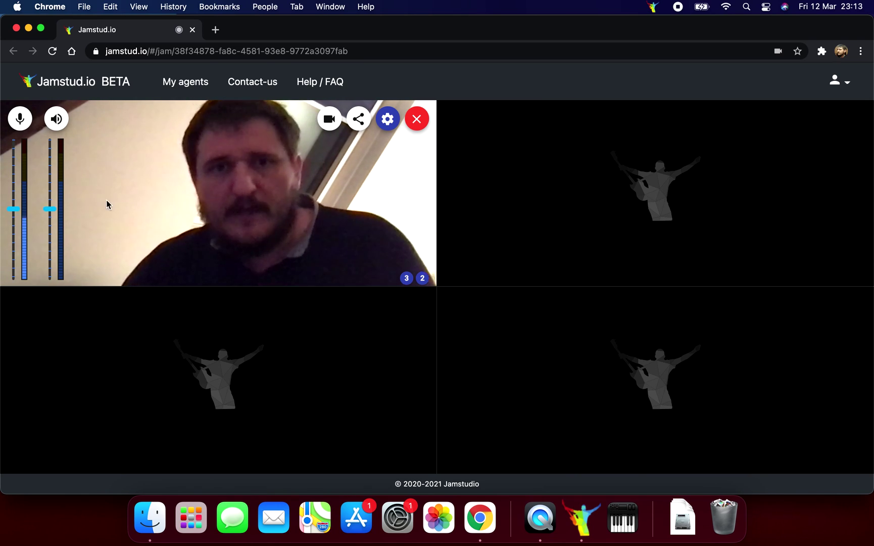
Leave the Test Sparky jam and bring up the Jam agent's menu-bar options
left_click(417, 120)
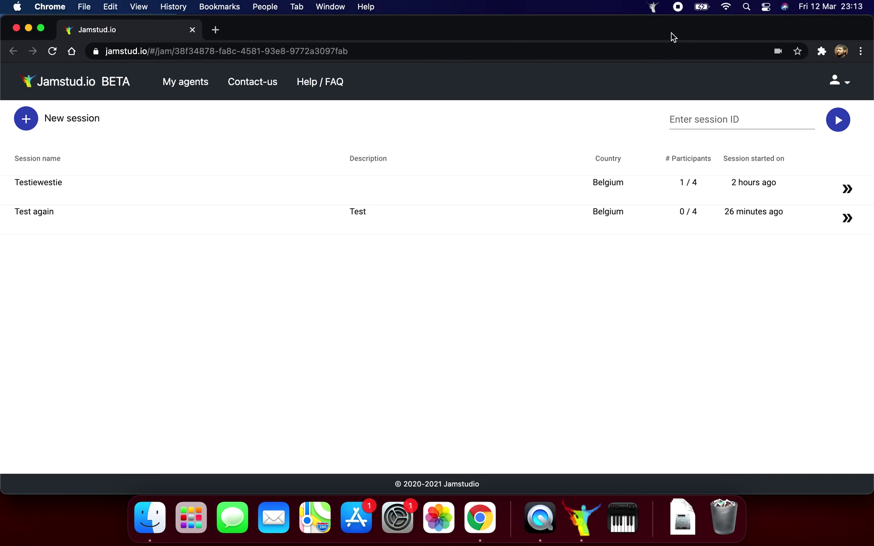
left_click(653, 8)
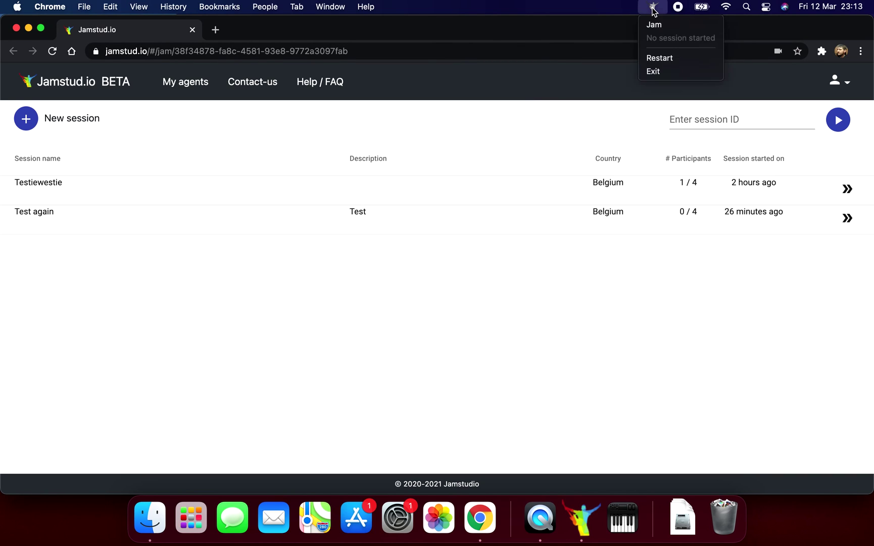